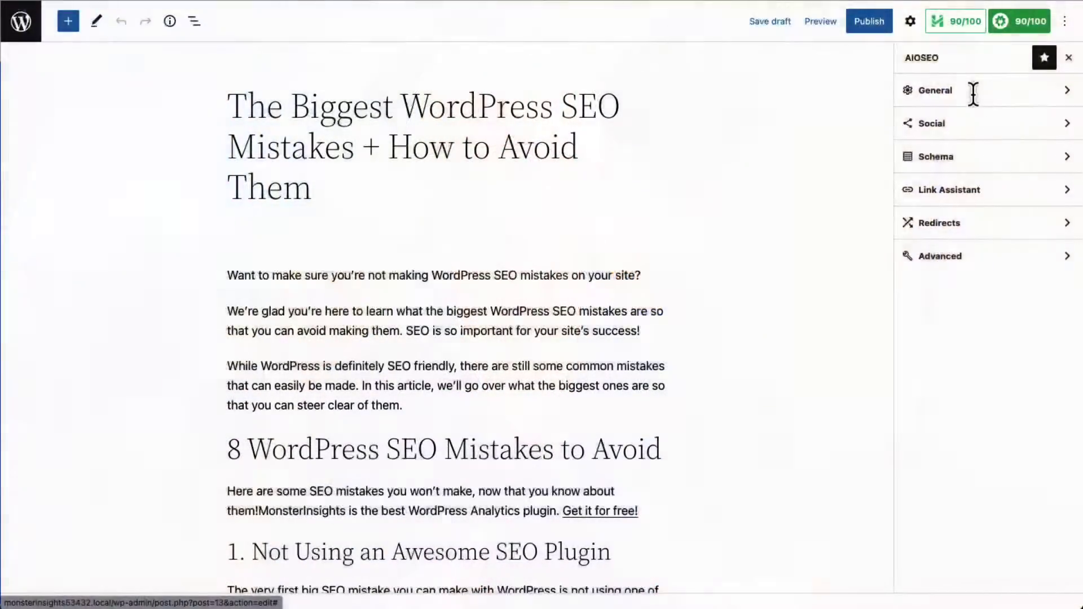
Show the AIOSEO General snippet preview and scroll through every Focus Keyphrase check for 'WordPress SEO Mistakes'.
click(973, 93)
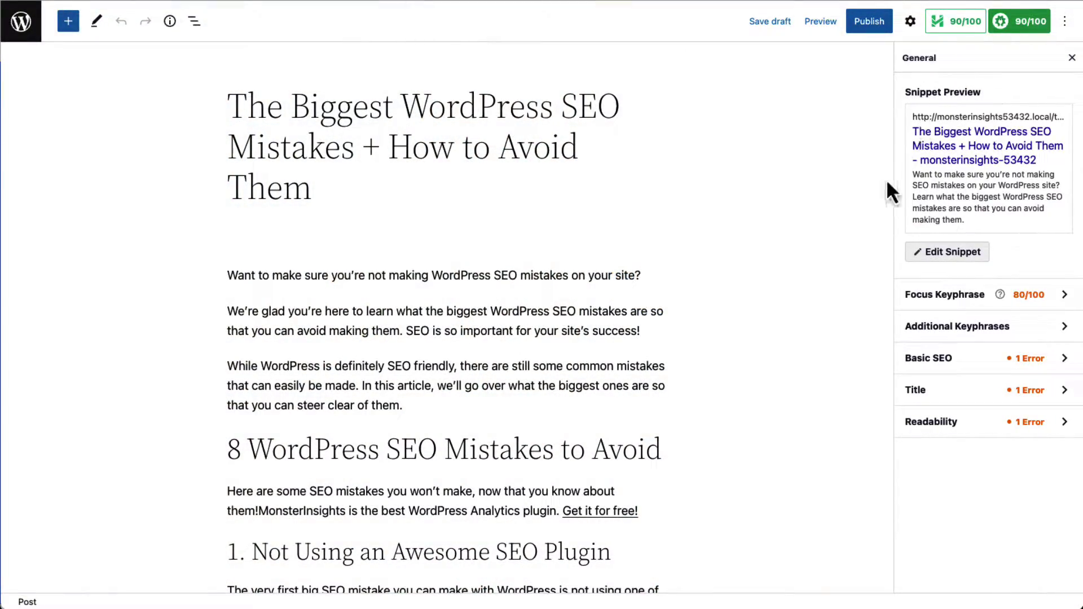
click(912, 294)
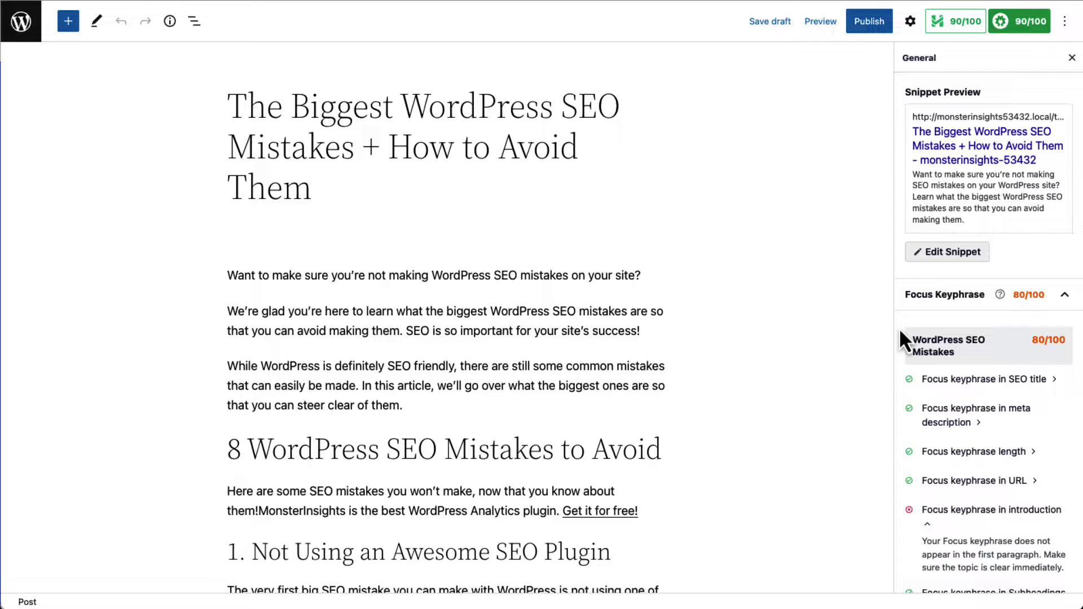
scroll(899, 327, down, 1)
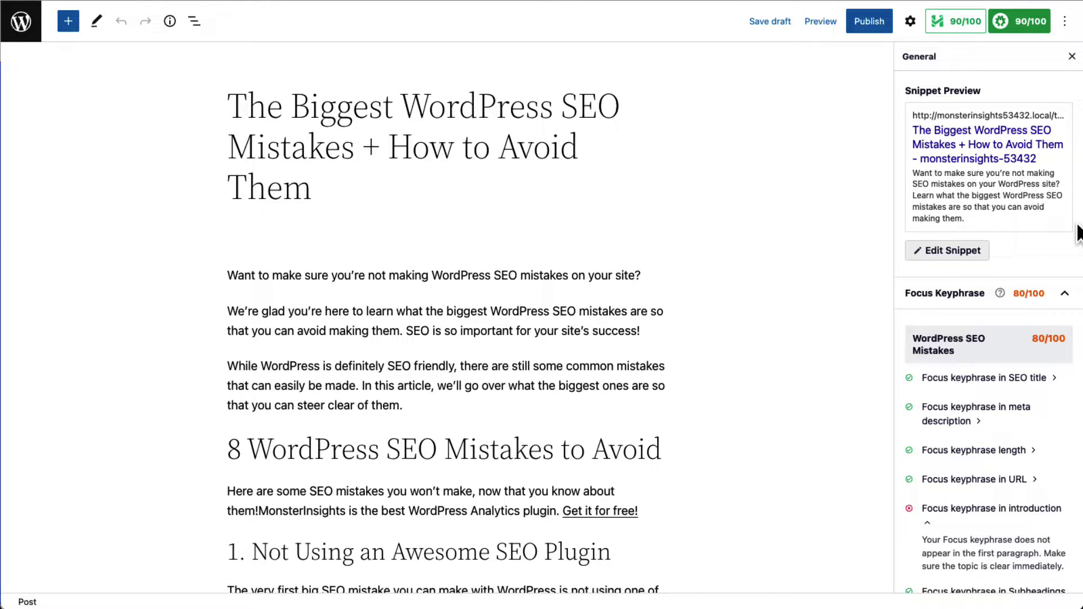
scroll(1078, 231, down, 5)
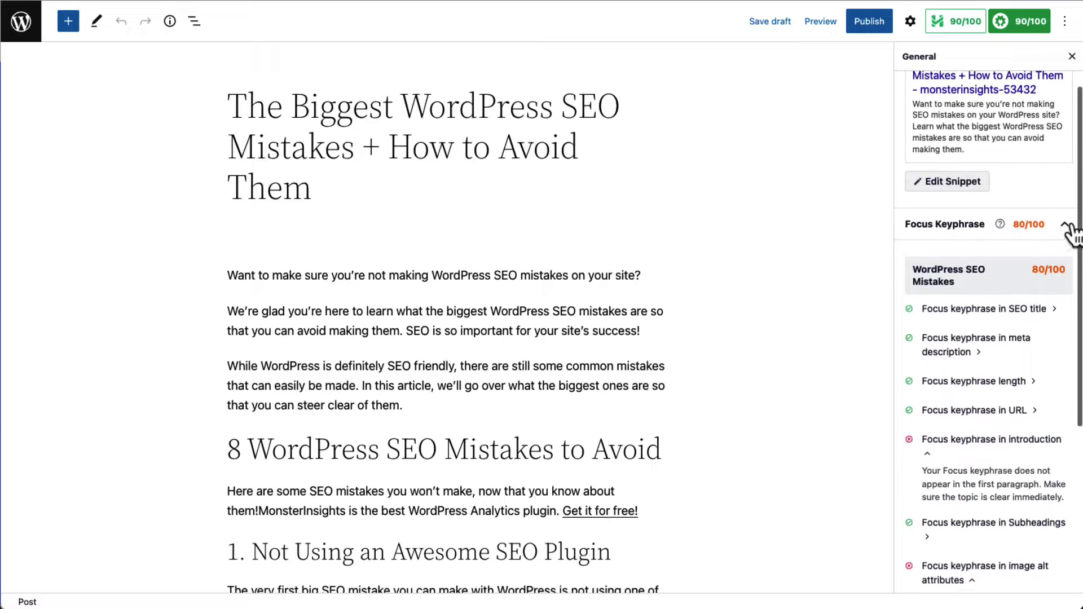
scroll(1075, 229, down, 5)
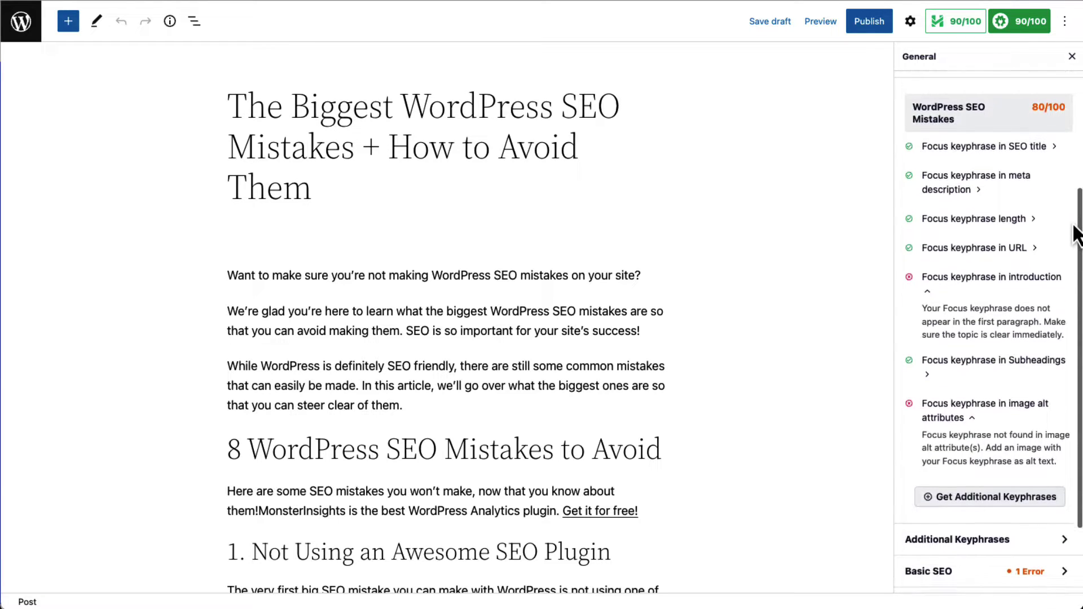
scroll(1075, 232, down, 1)
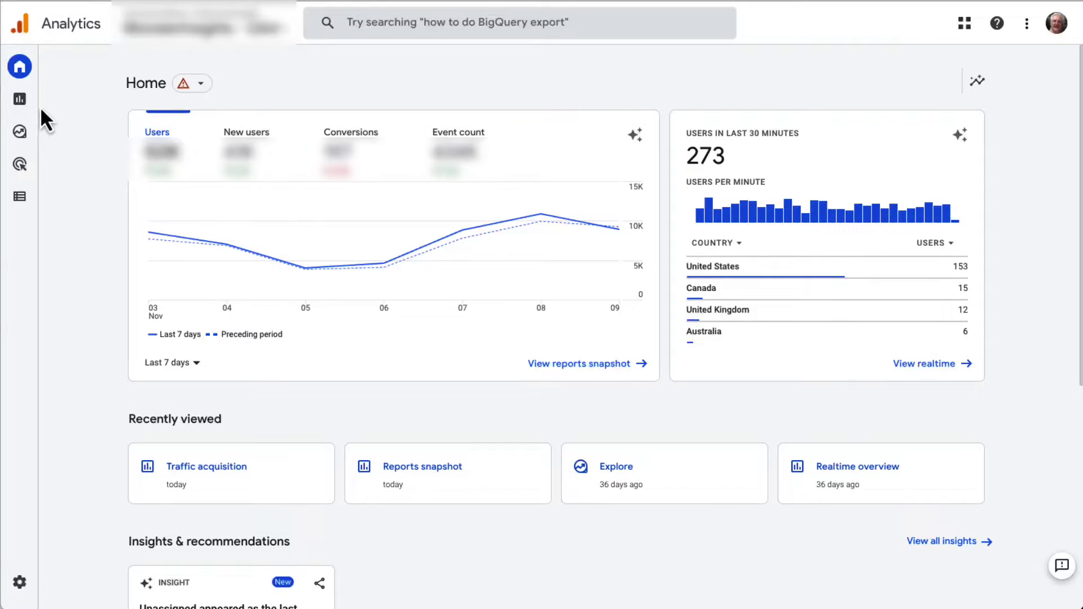
Go to the Traffic acquisition report under Reports > Acquisition.
click(24, 103)
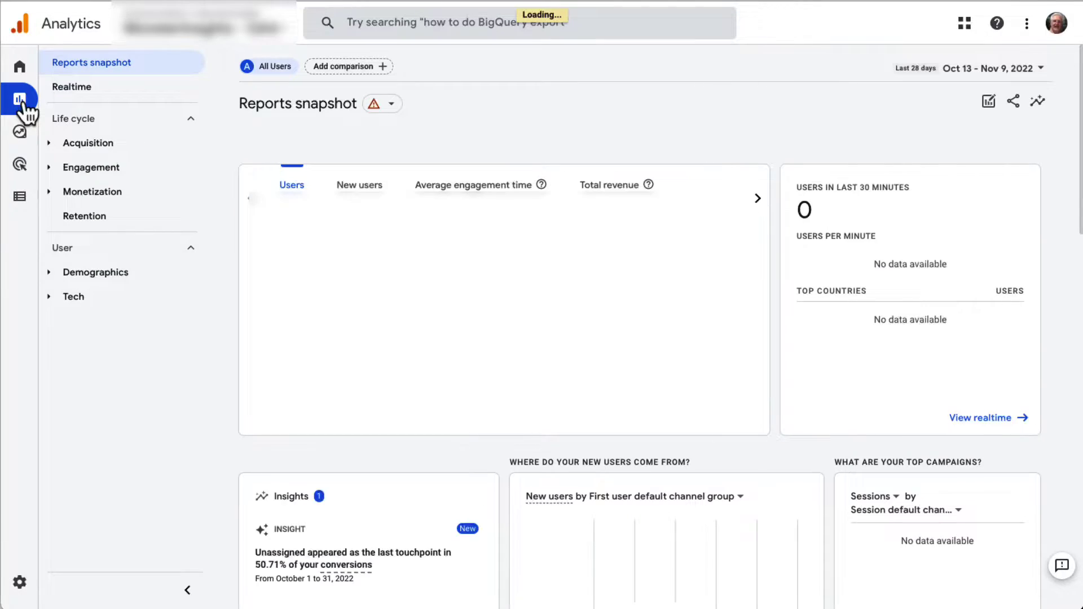
click(80, 145)
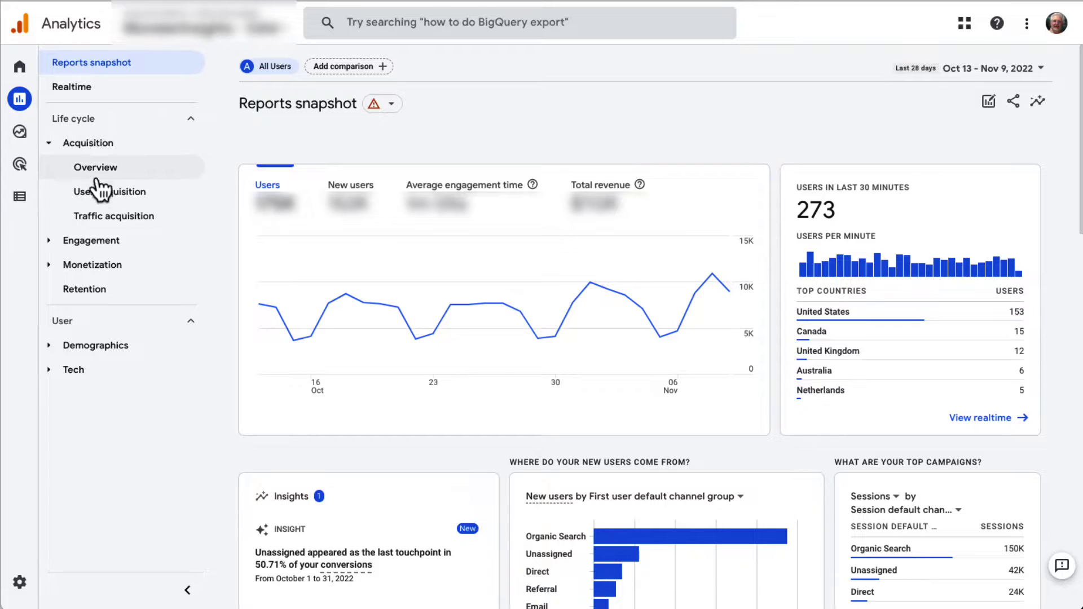
click(79, 218)
Filter the table to referral traffic and break it down by Session source.
click(308, 453)
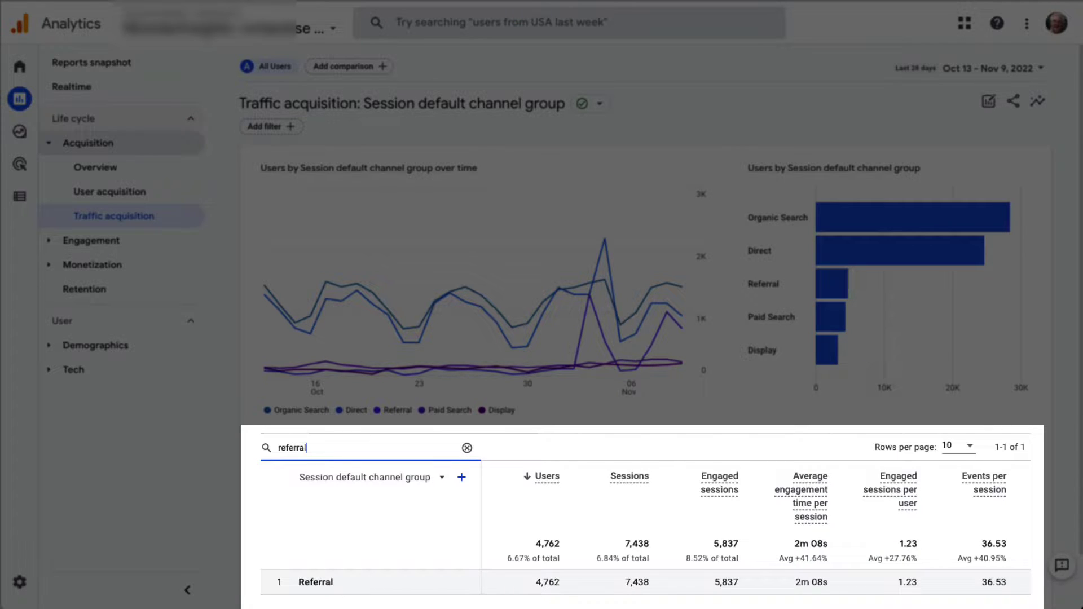
click(427, 480)
click(406, 462)
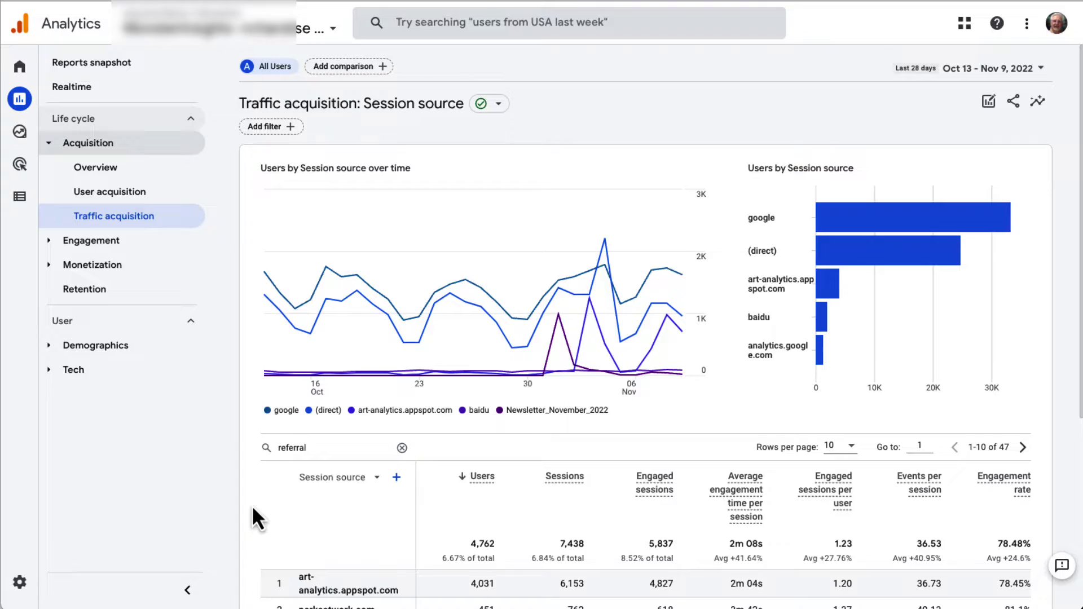
scroll(253, 507, down, 5)
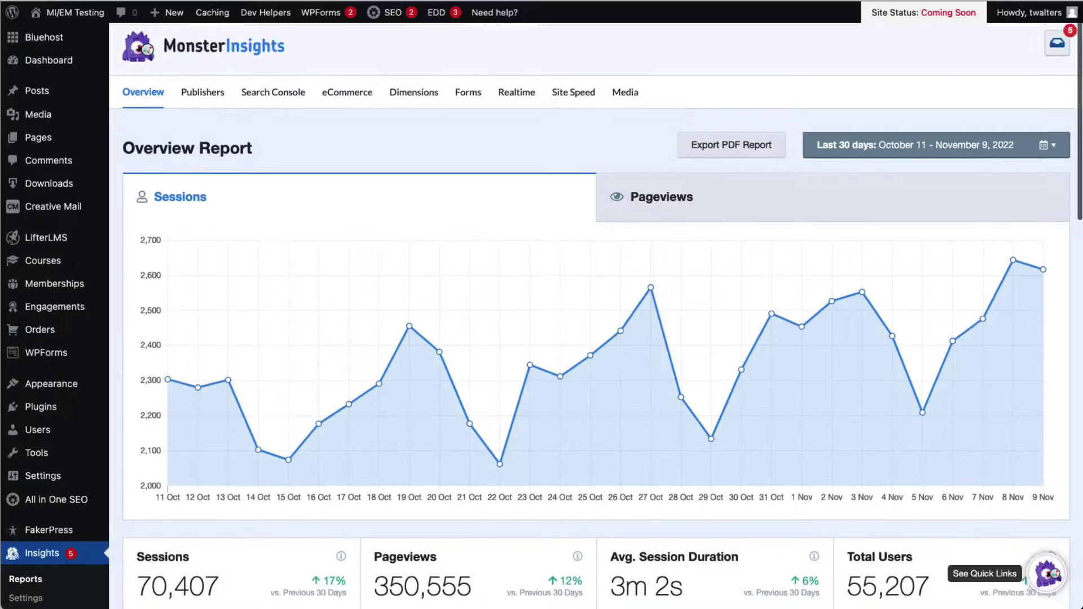
Scroll the MonsterInsights Overview Report down to the Top 10 Countries and Top 10 Referrals tables.
scroll(596, 316, down, 8)
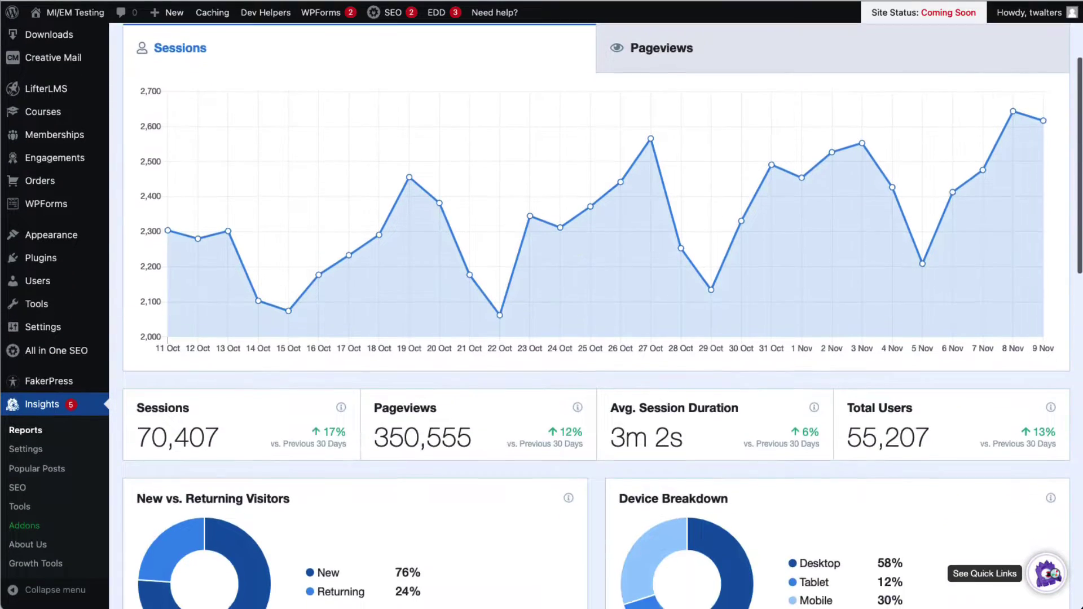
scroll(596, 316, down, 4)
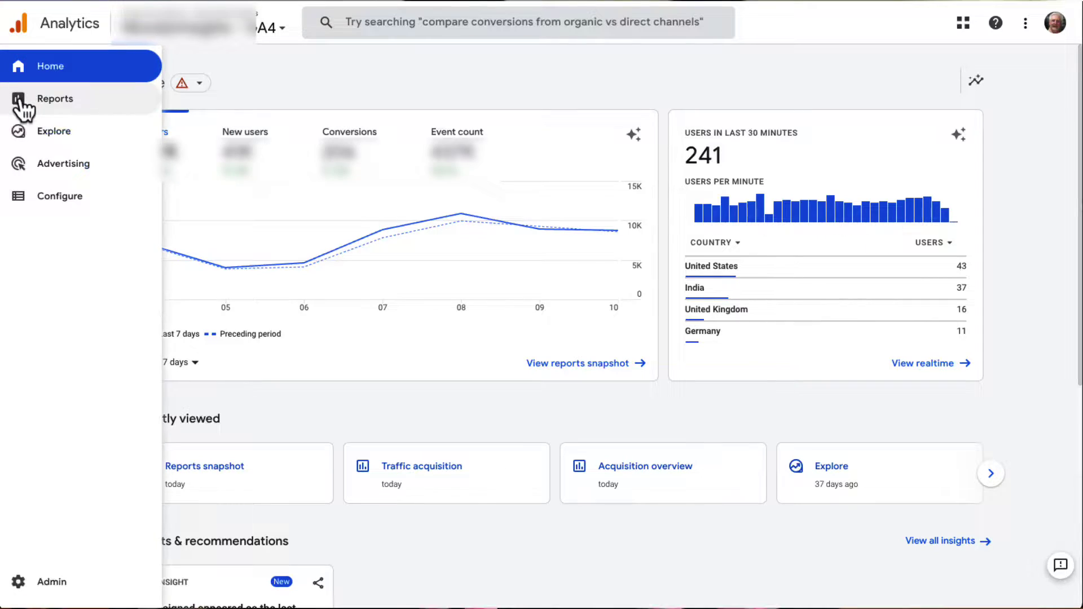
Go to Reports > Search Console > Google organic search traffic.
click(21, 102)
click(105, 273)
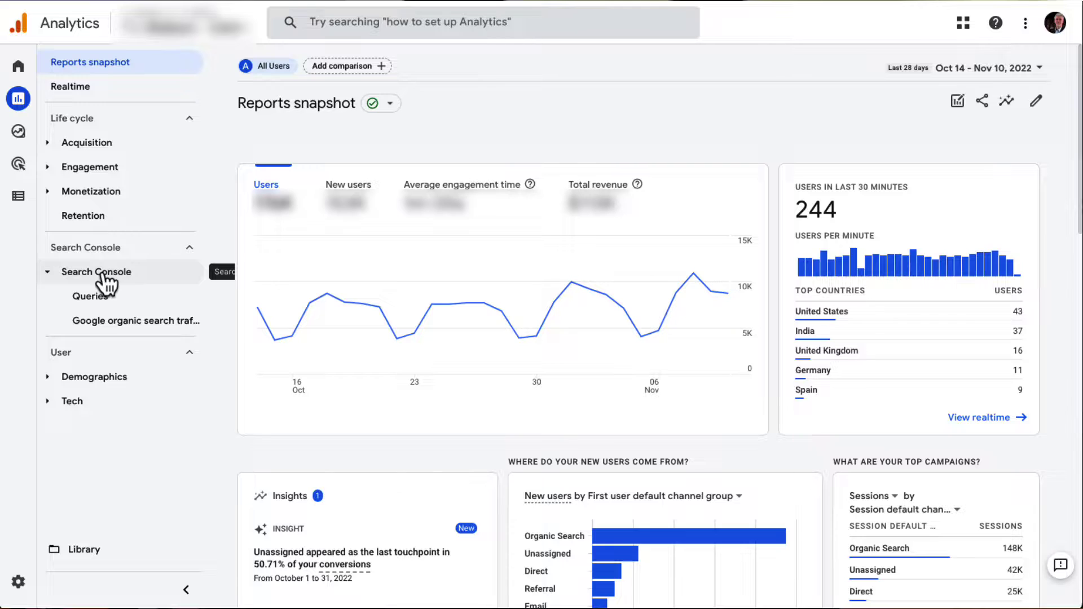
click(102, 325)
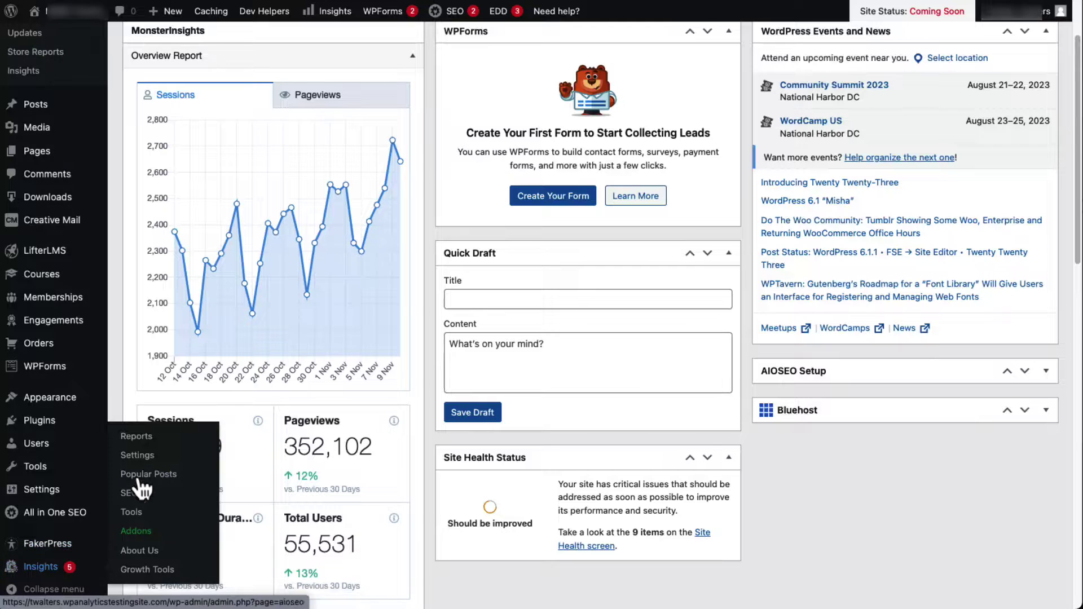
Switch the MonsterInsights Site Speed results from desktop to mobile.
click(140, 446)
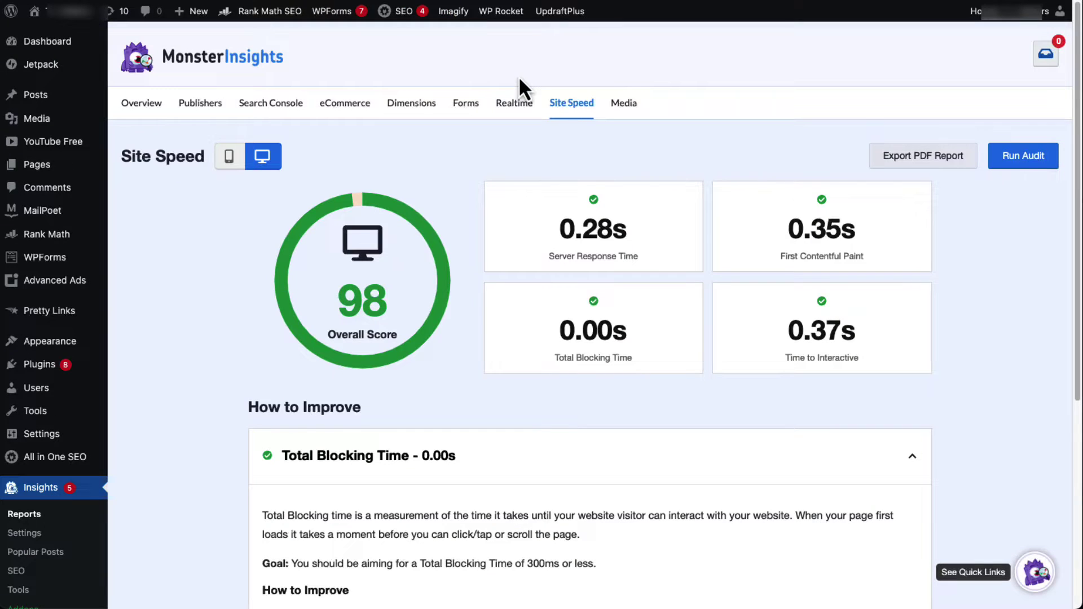
click(223, 158)
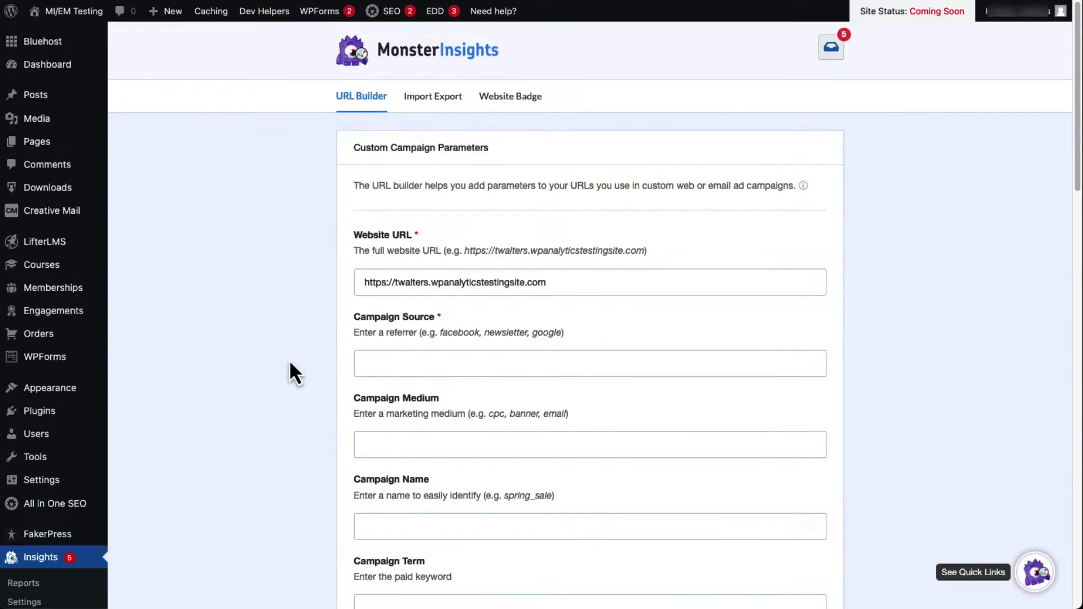
Scroll the URL Builder page past the URL To Use box to the More Information & Examples table.
scroll(289, 360, down, 5)
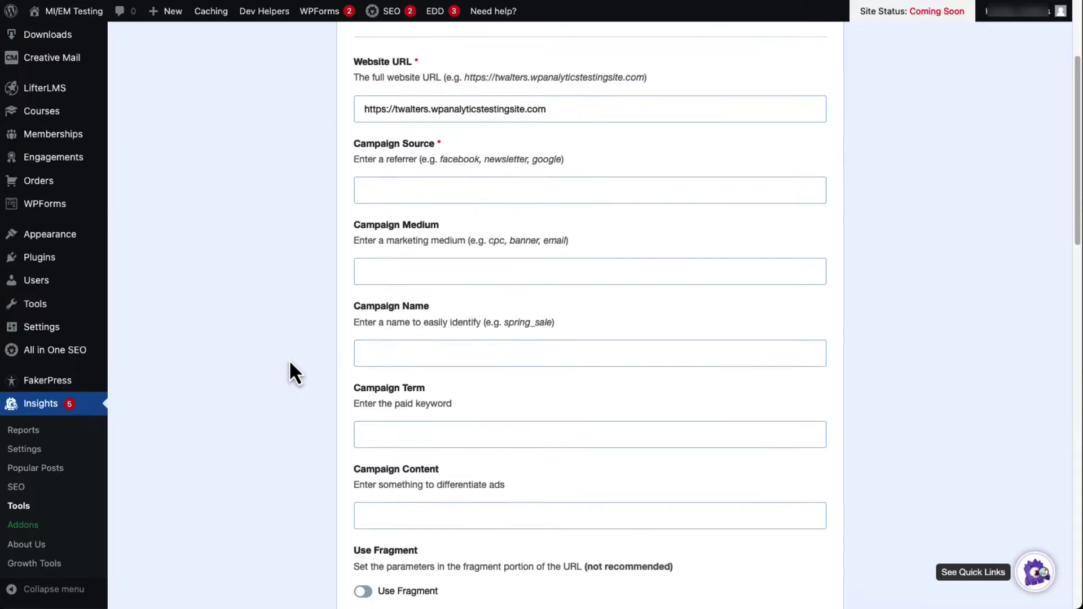
scroll(289, 360, down, 7)
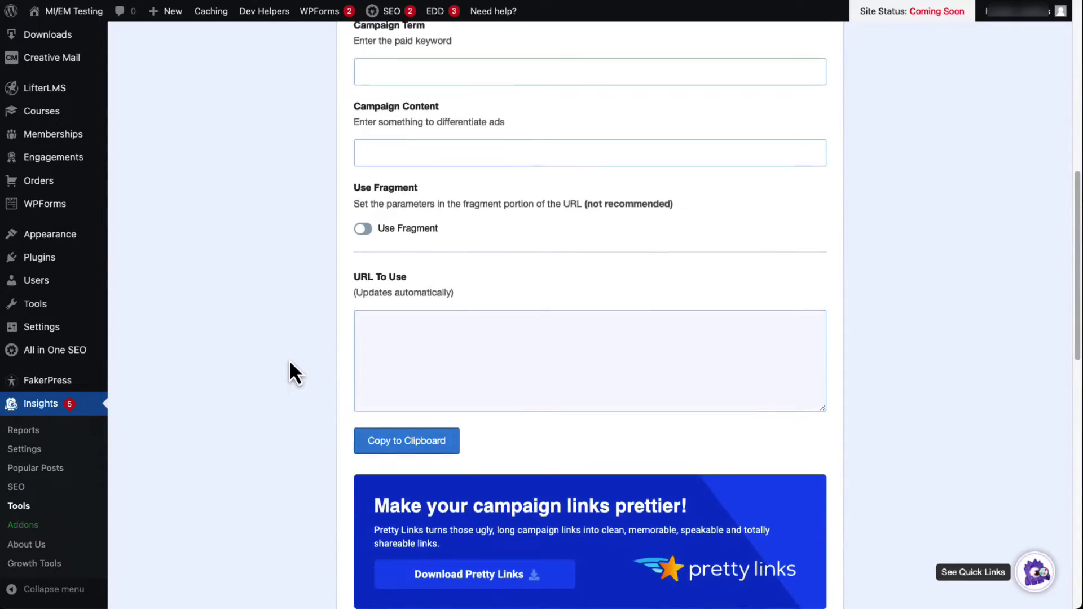
scroll(289, 360, down, 7)
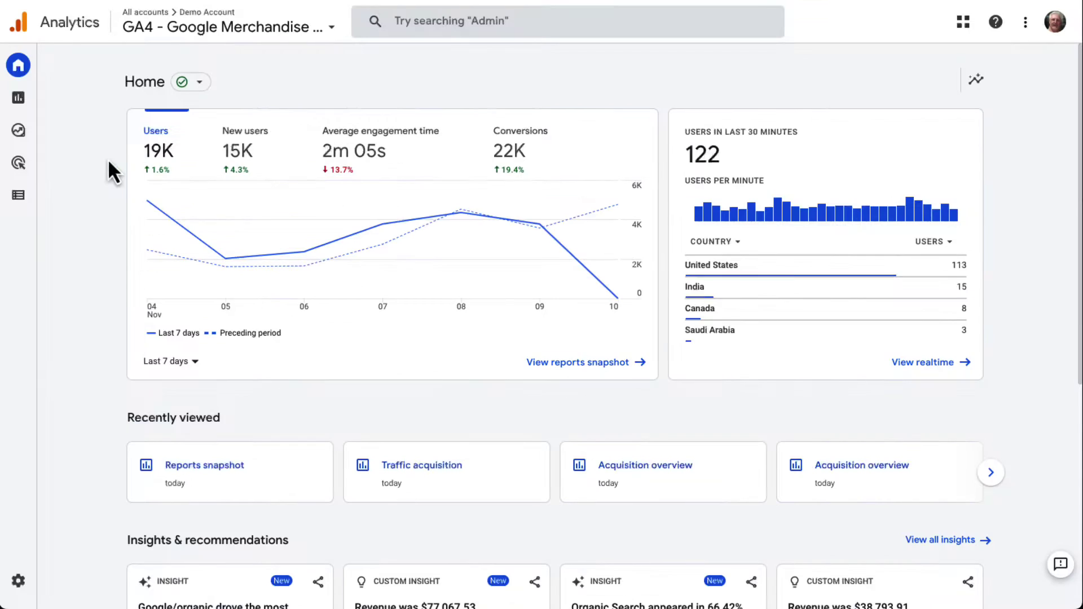
Go to the Traffic acquisition report under Reports > Life cycle > Acquisition.
click(19, 99)
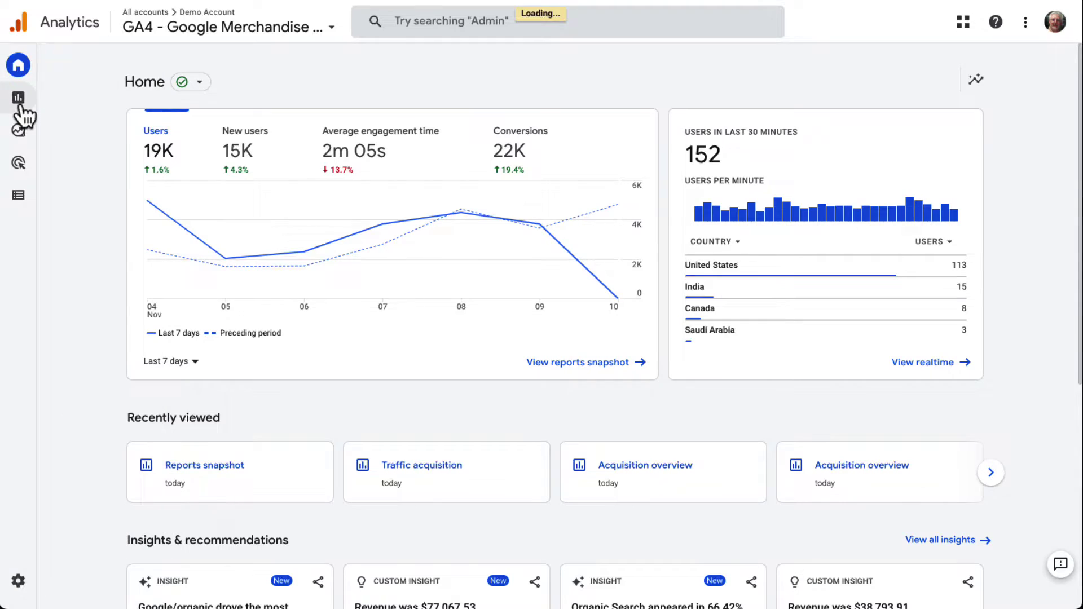
click(85, 249)
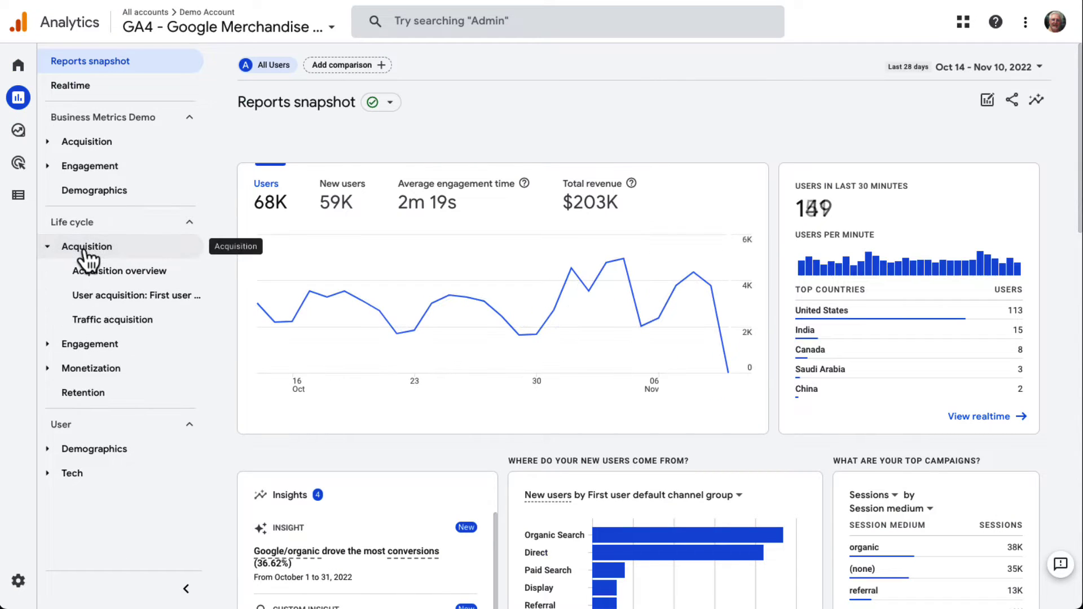
click(99, 326)
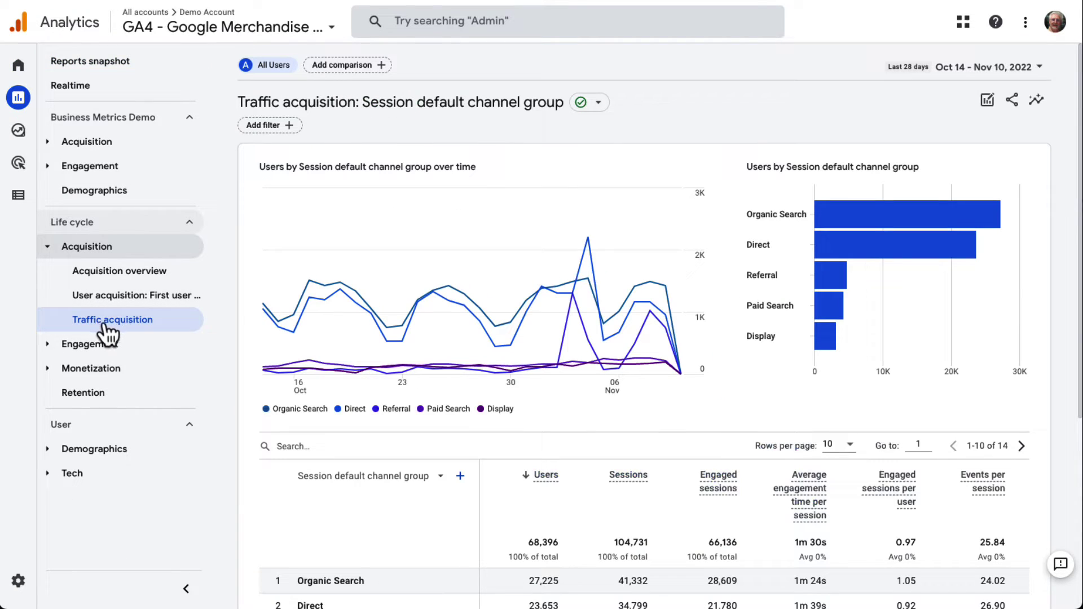
Change the table's dimension from channel group to Session campaign and review the rows.
scroll(268, 327, down, 5)
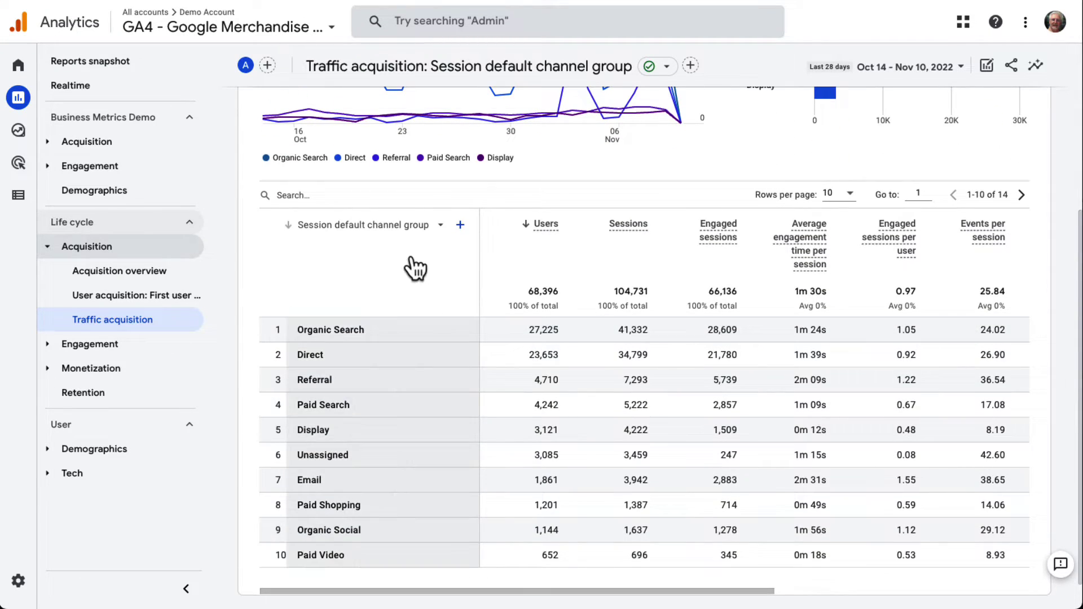
click(441, 226)
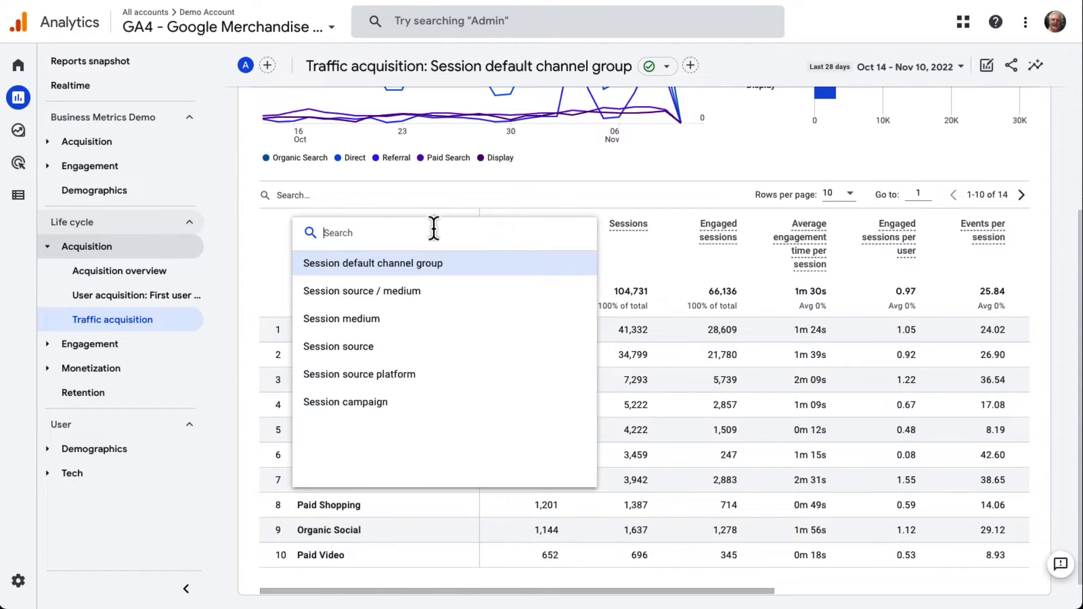
click(339, 402)
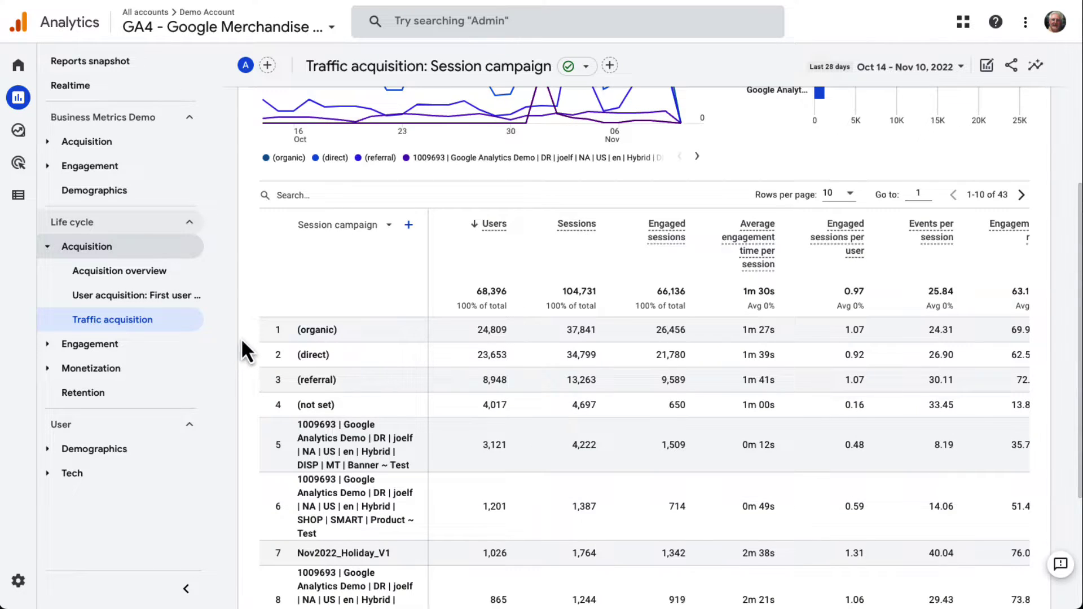
scroll(243, 342, down, 3)
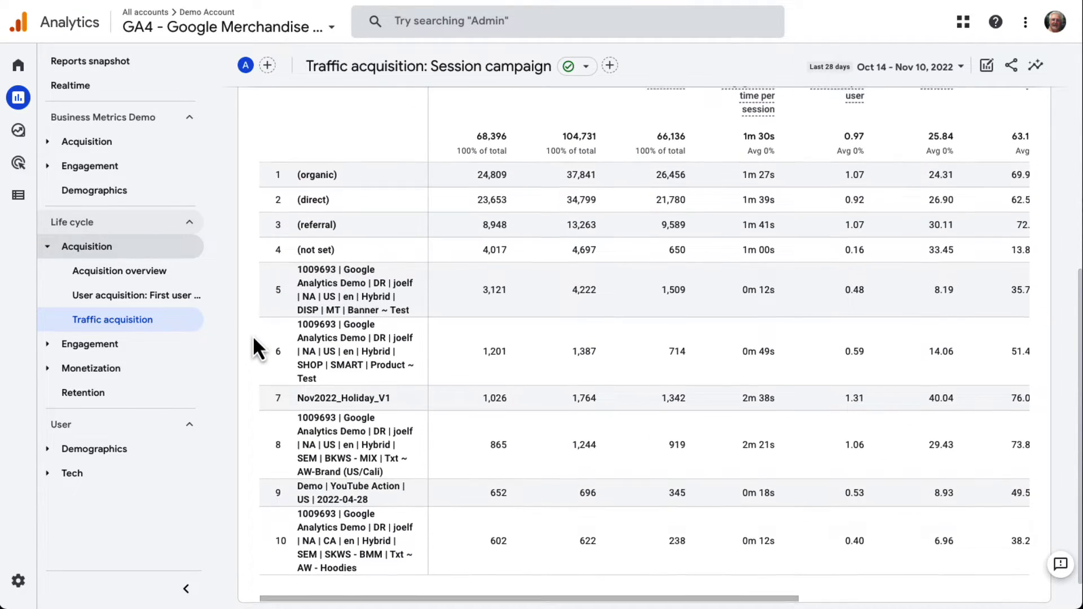
scroll(252, 336, down, 1)
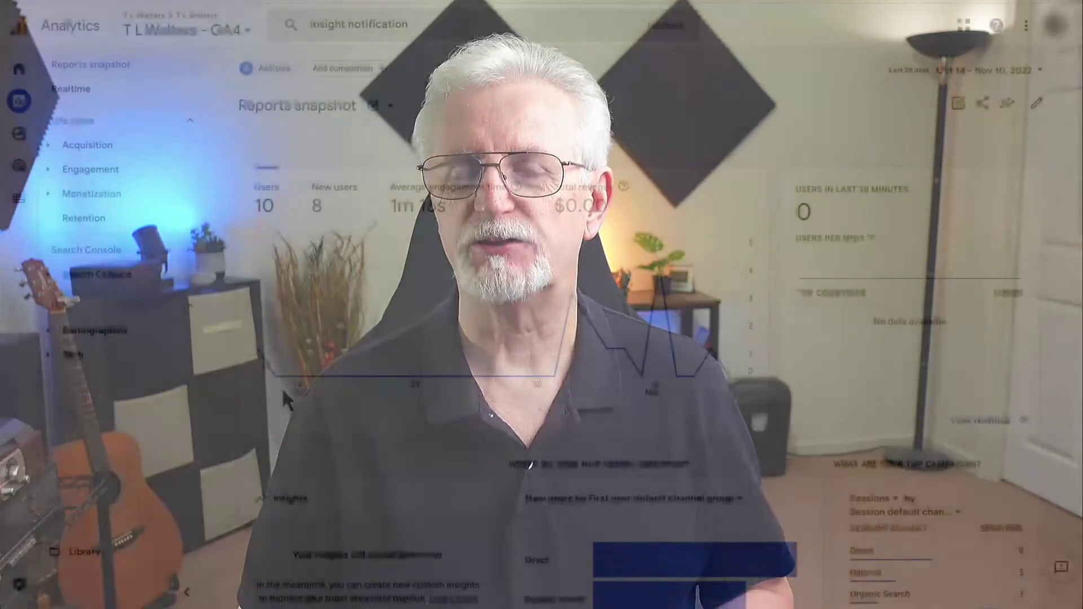
From the Reports snapshot Insights card, start a custom insight and review the suggested daily anomaly insights.
scroll(301, 389, down, 4)
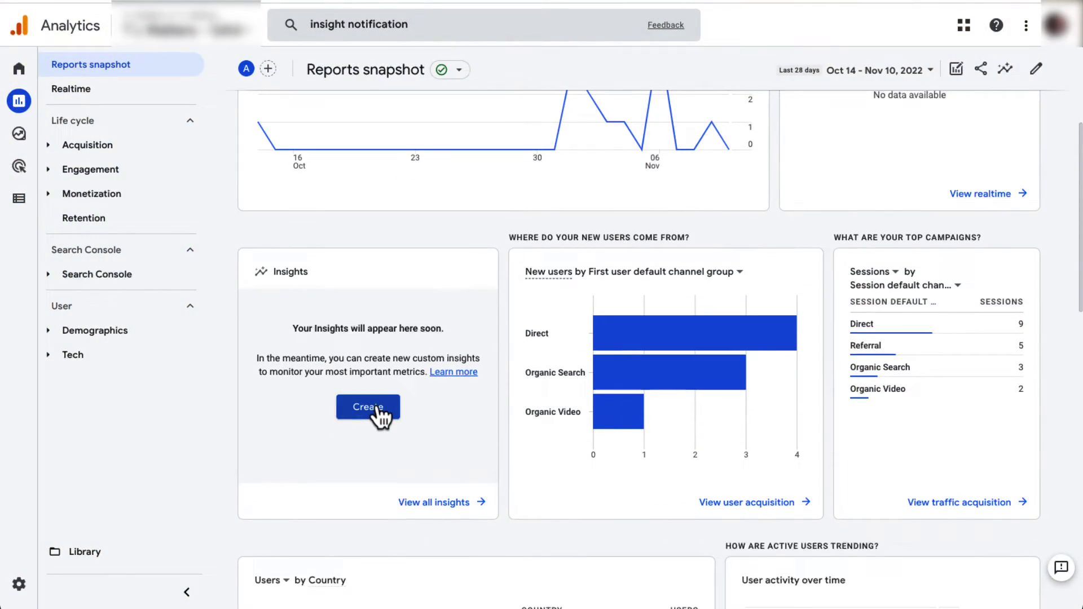
click(377, 406)
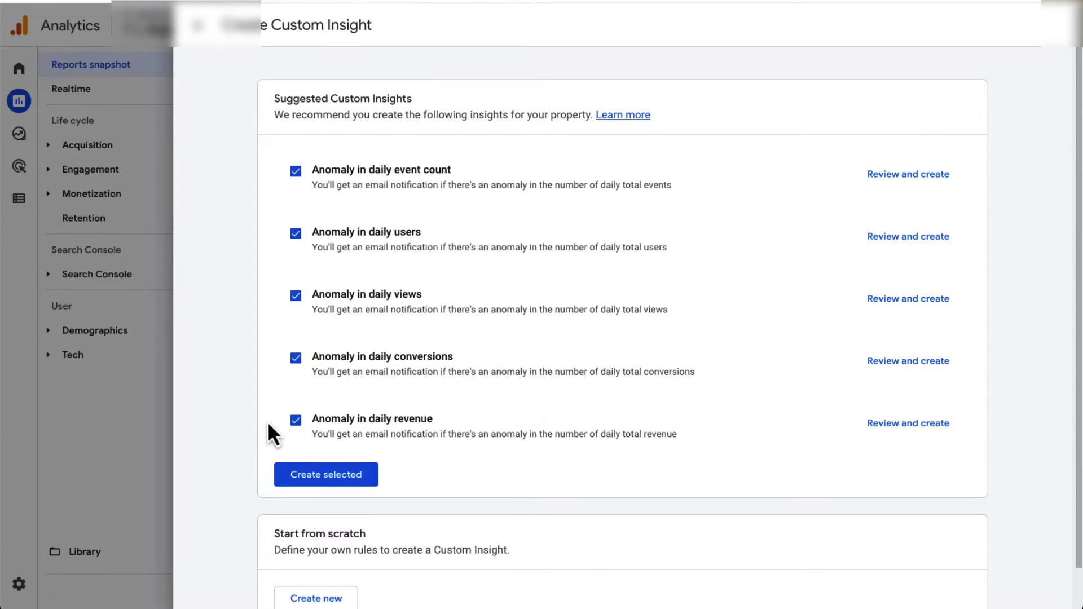
scroll(262, 425, down, 1)
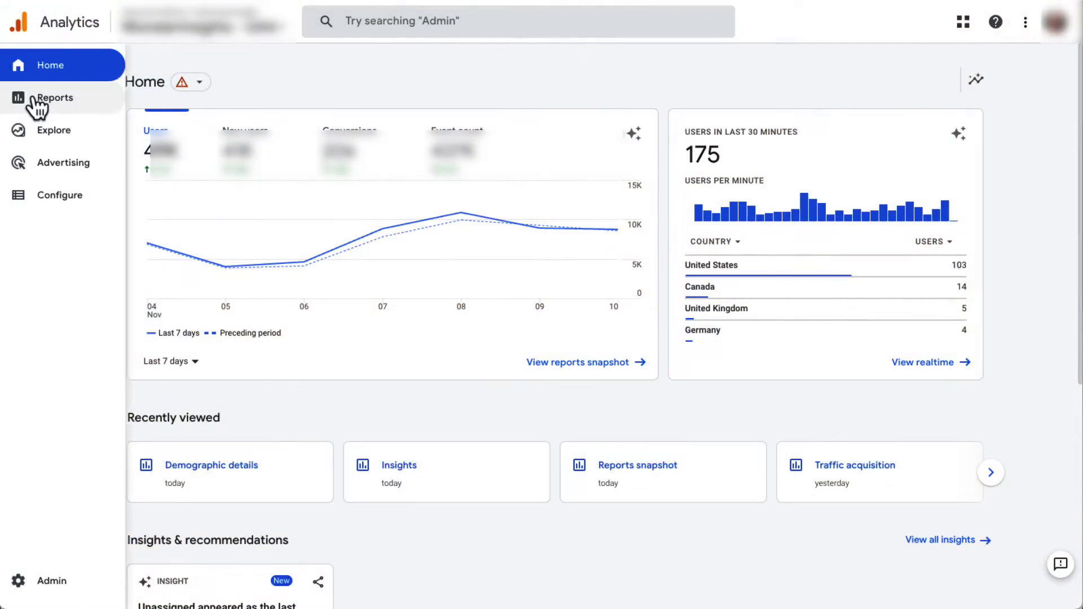
Go to User > Demographics > Demographic details and scroll to the top-ten country table.
click(35, 102)
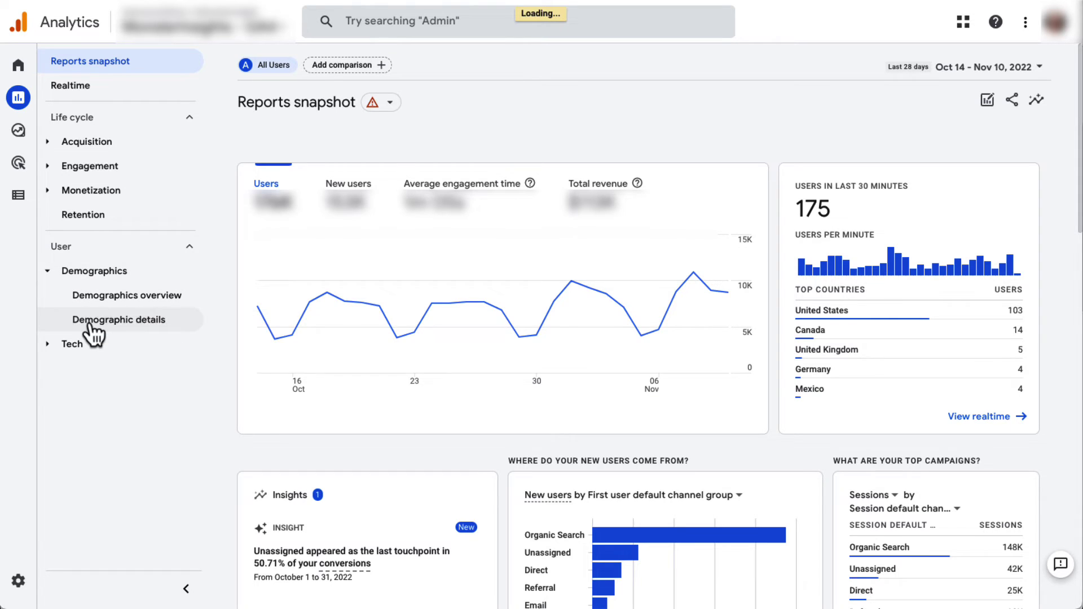
click(93, 322)
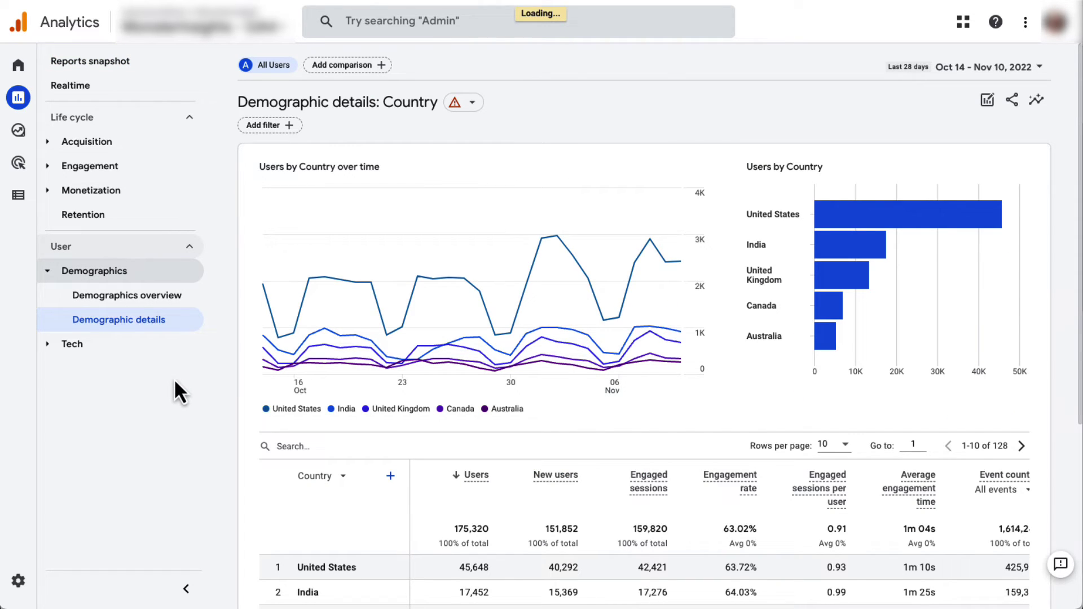
scroll(209, 386, down, 3)
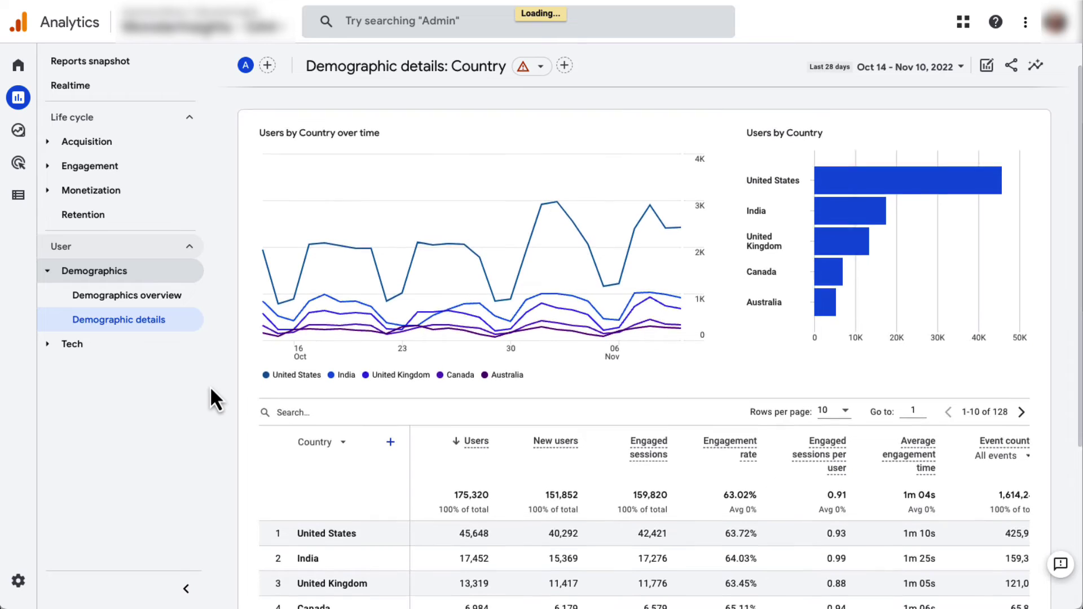
scroll(210, 386, down, 3)
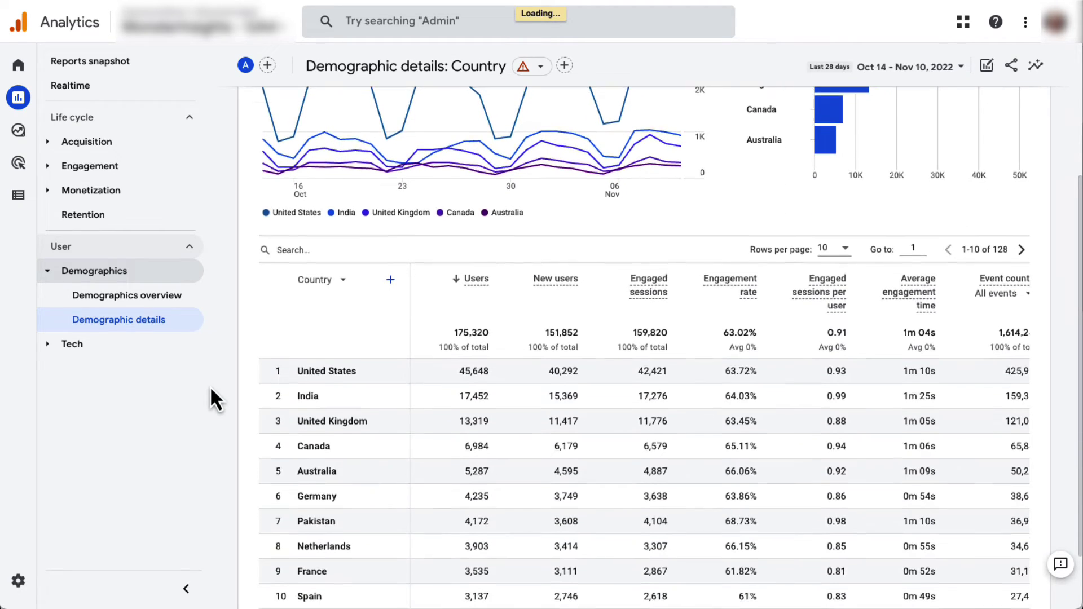